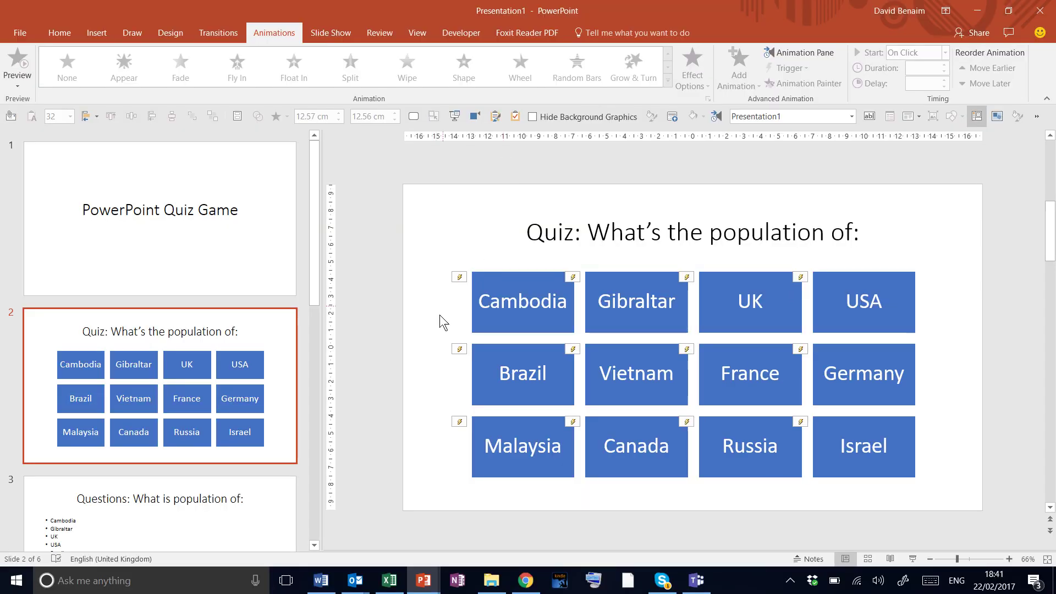
- Open slide 4, 'Populations game: Answers', from the slide thumbnail pane
scroll(211, 393, down, 5)
scroll(198, 393, up, 1)
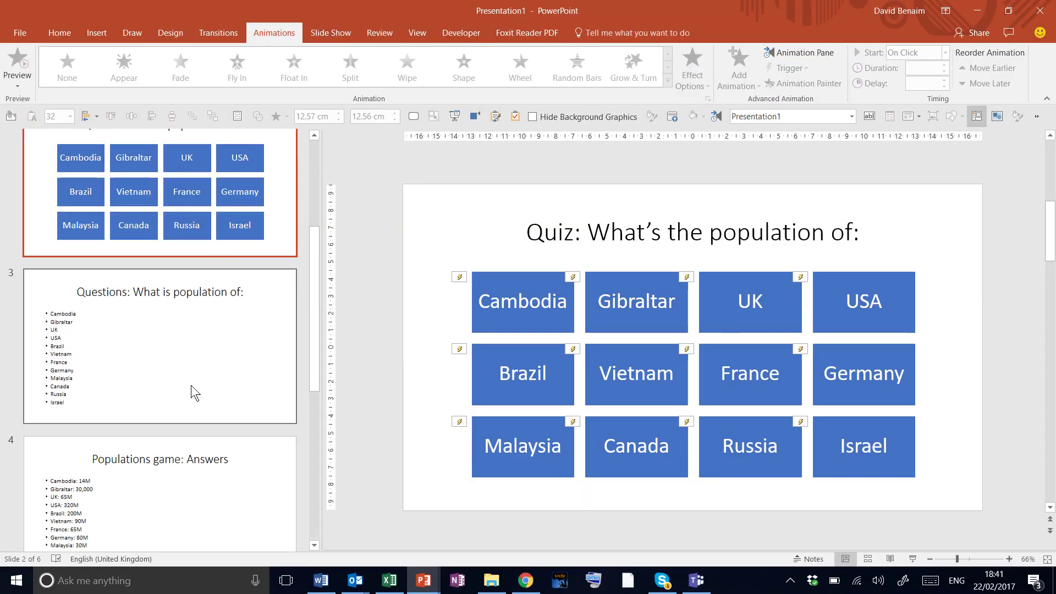
click(114, 344)
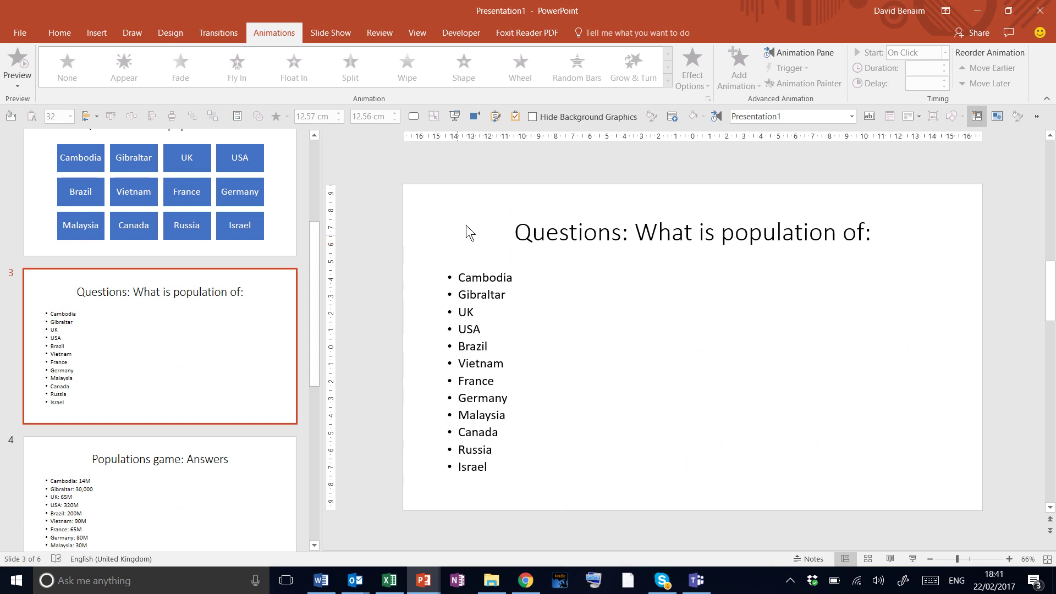
click(226, 467)
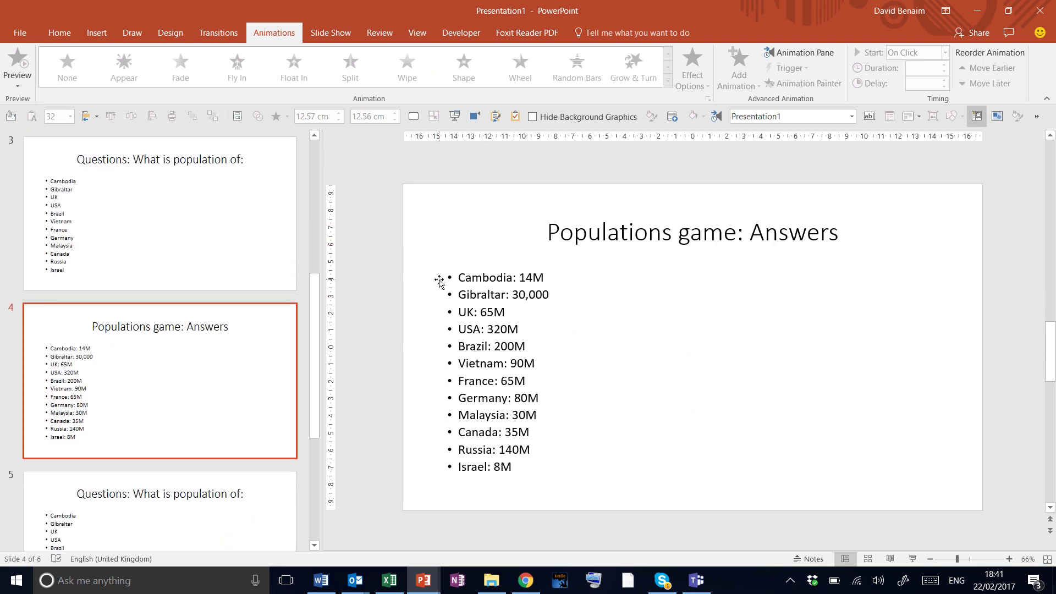
- Convert slide 4's twelve population answer lines into a Basic Block List SmartArt
click(438, 279)
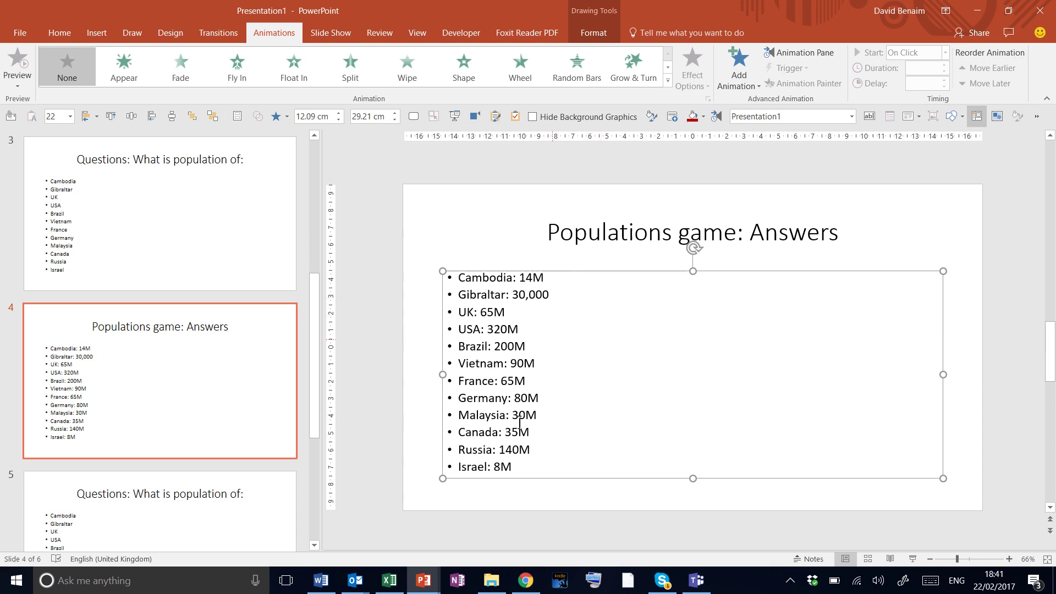
drag(513, 461, 455, 259)
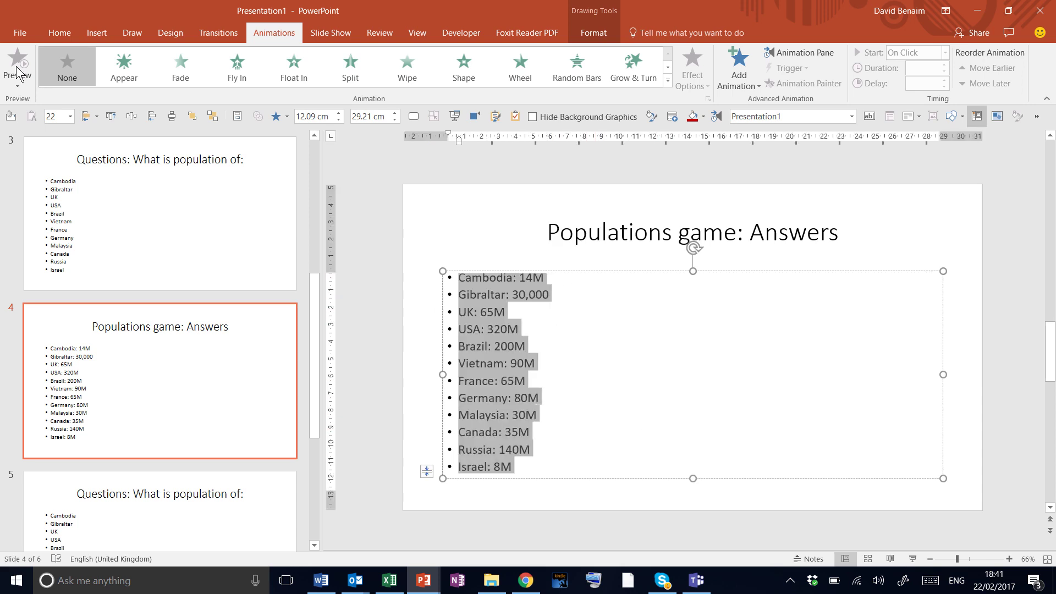
click(67, 38)
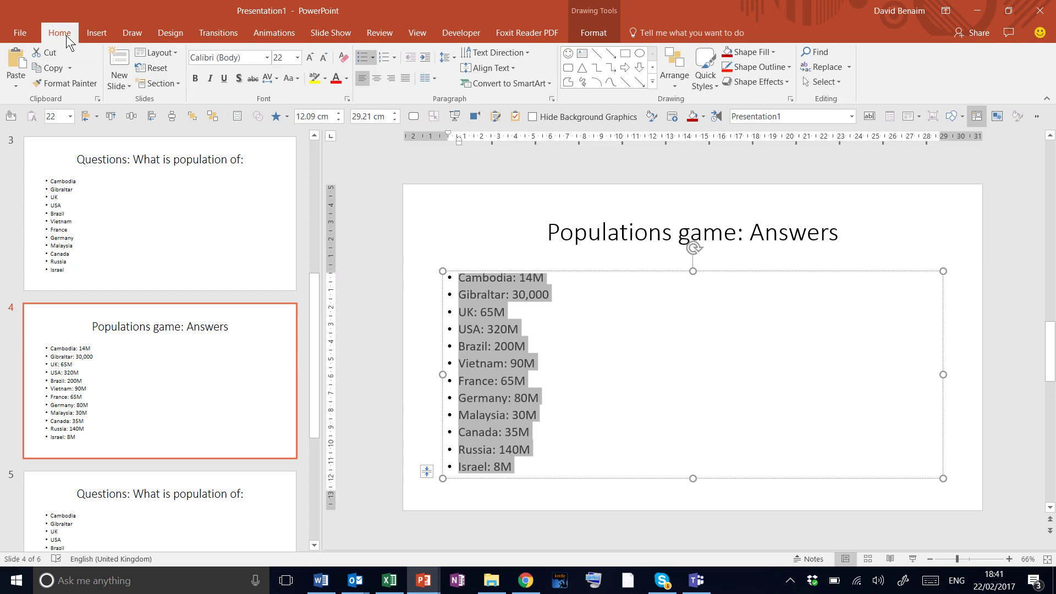
click(492, 84)
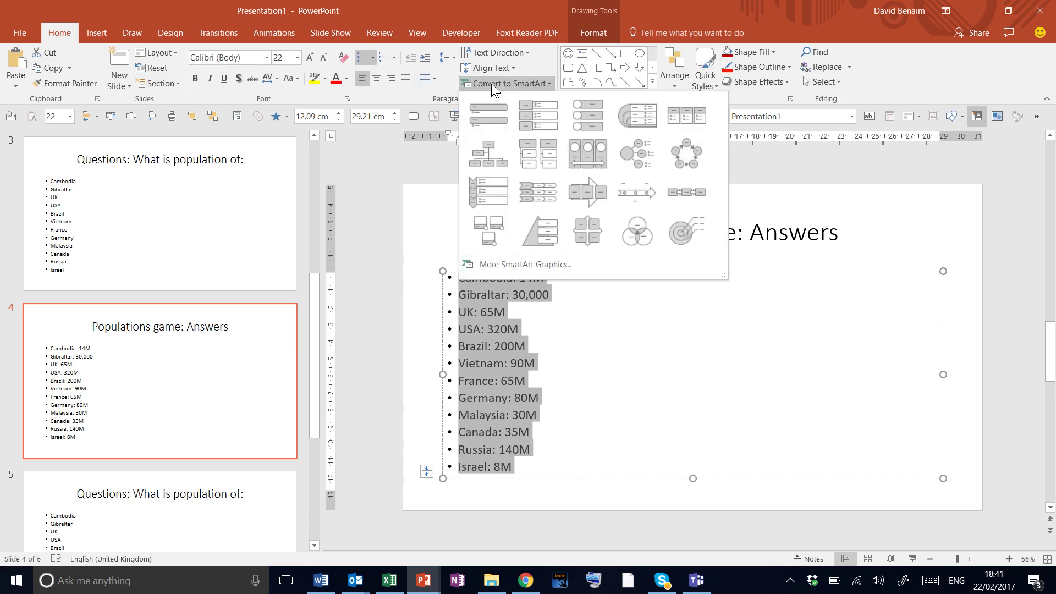
click(501, 265)
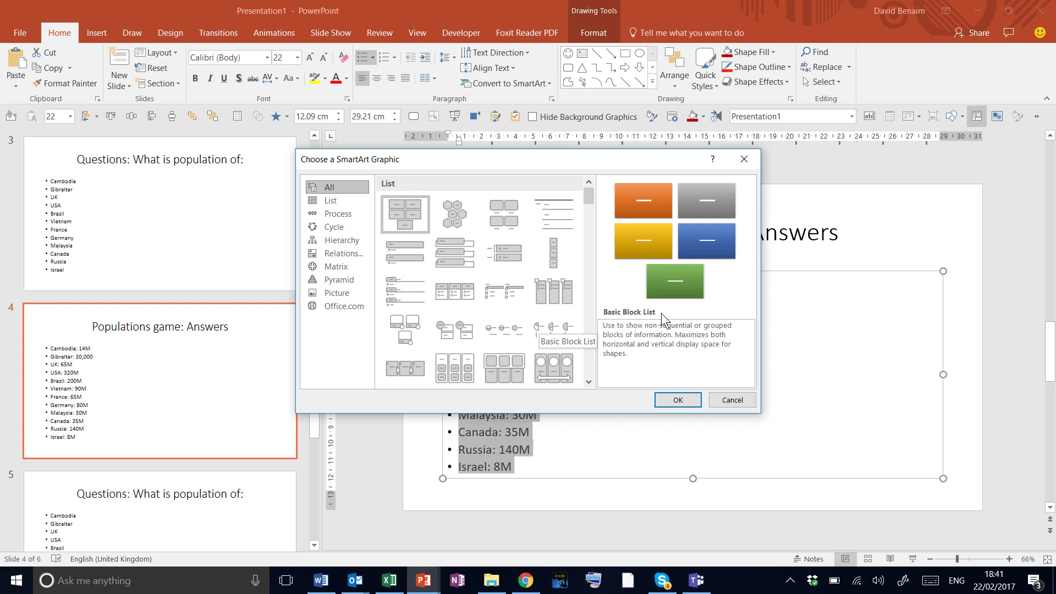
click(674, 399)
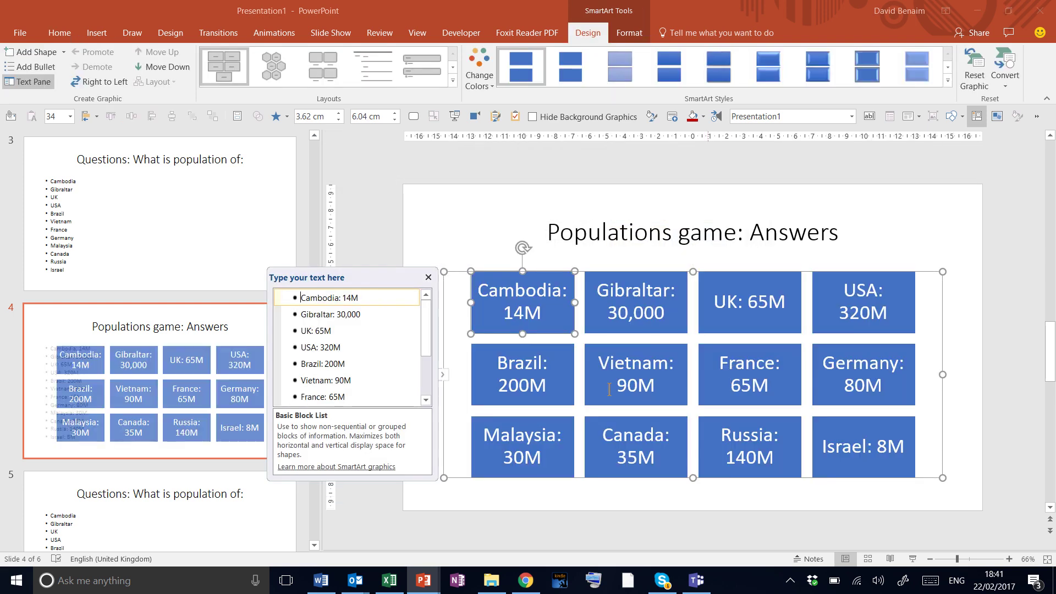
click(456, 297)
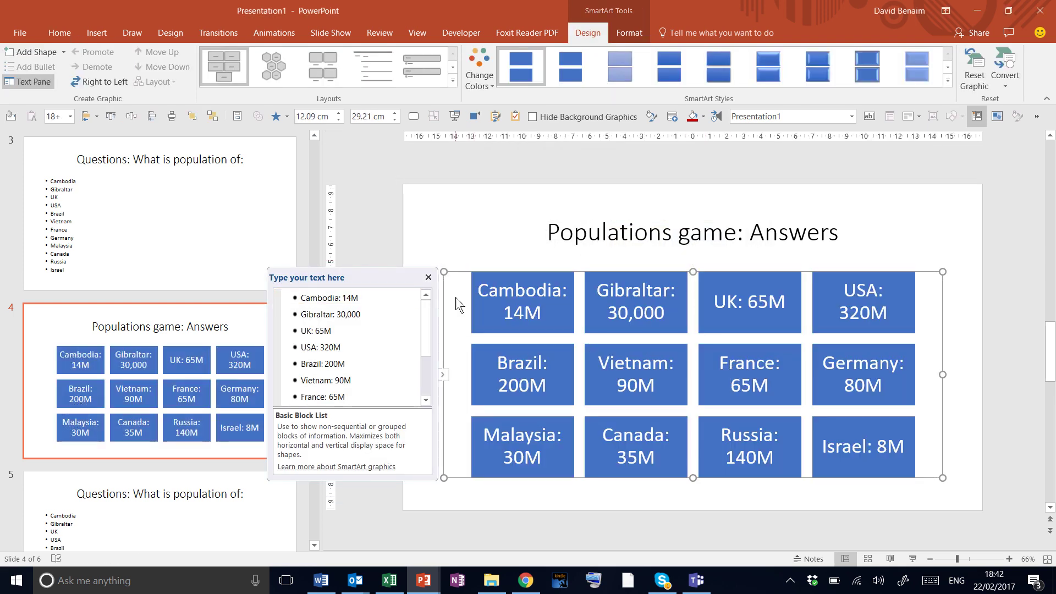
- Convert slide 3's twelve country lines into a Basic Block List SmartArt
click(240, 220)
click(511, 465)
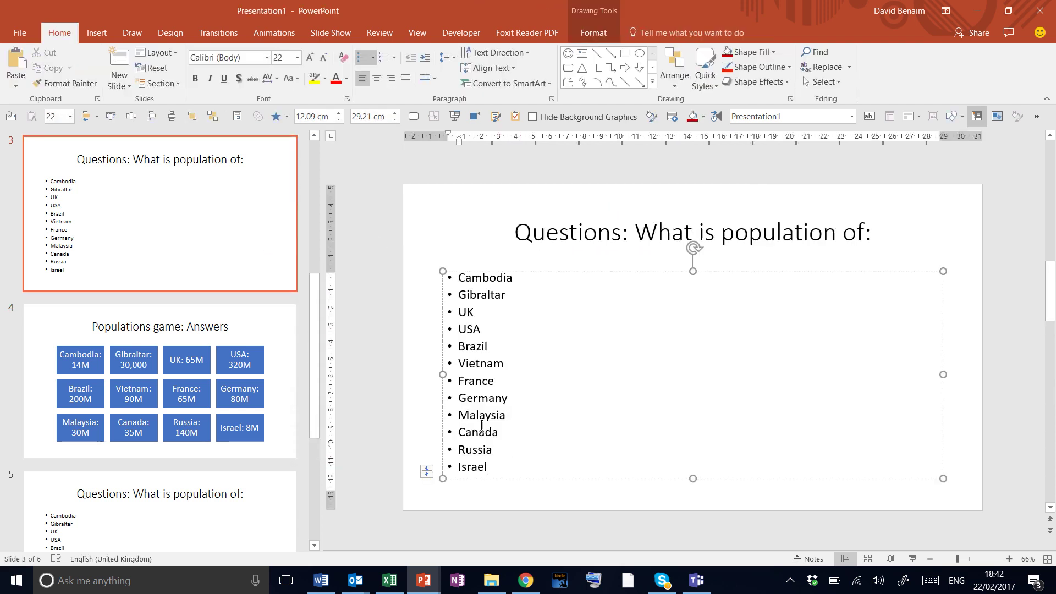
drag(488, 466, 437, 237)
click(528, 83)
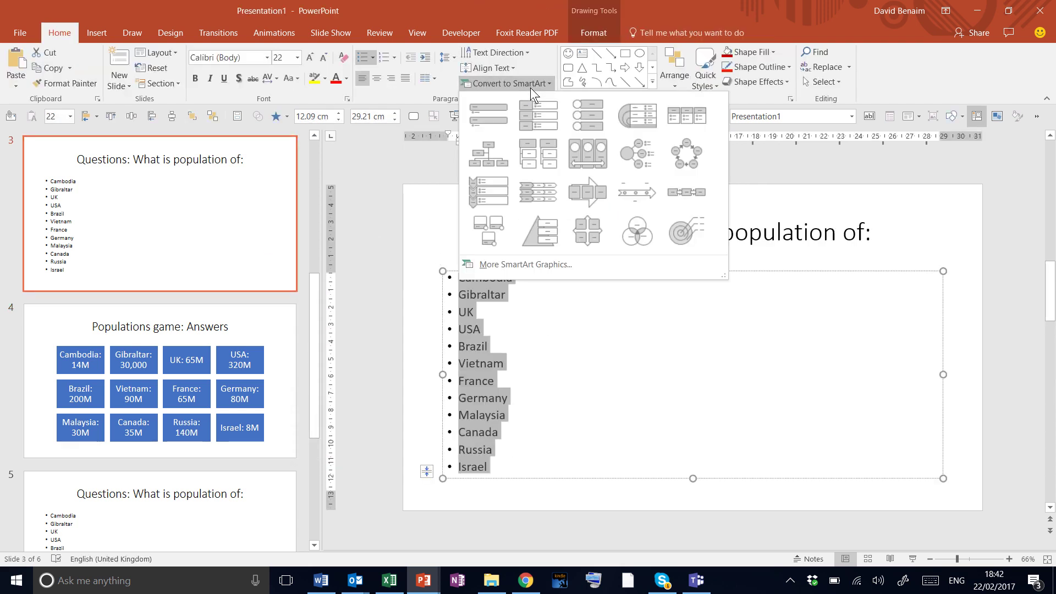
click(520, 264)
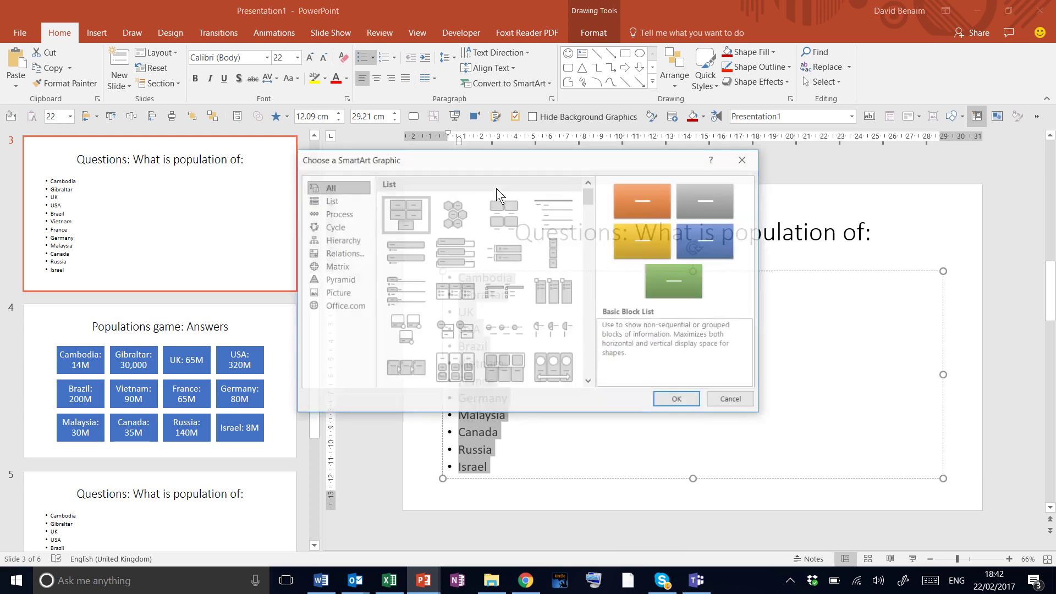
click(678, 400)
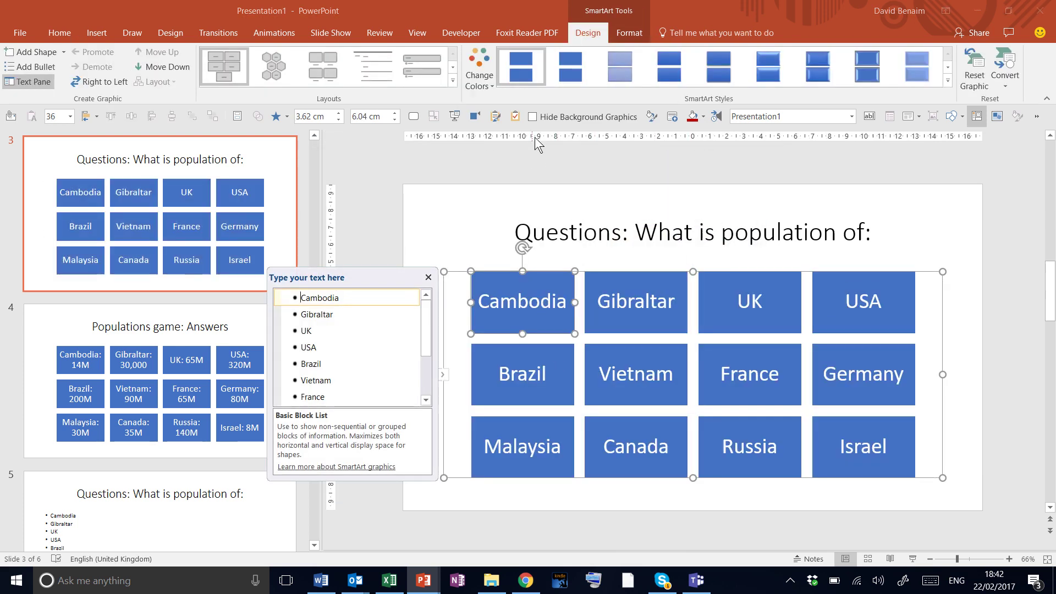
- Recolour the country diagram with Colored Fill - Accent 2 orange
click(479, 74)
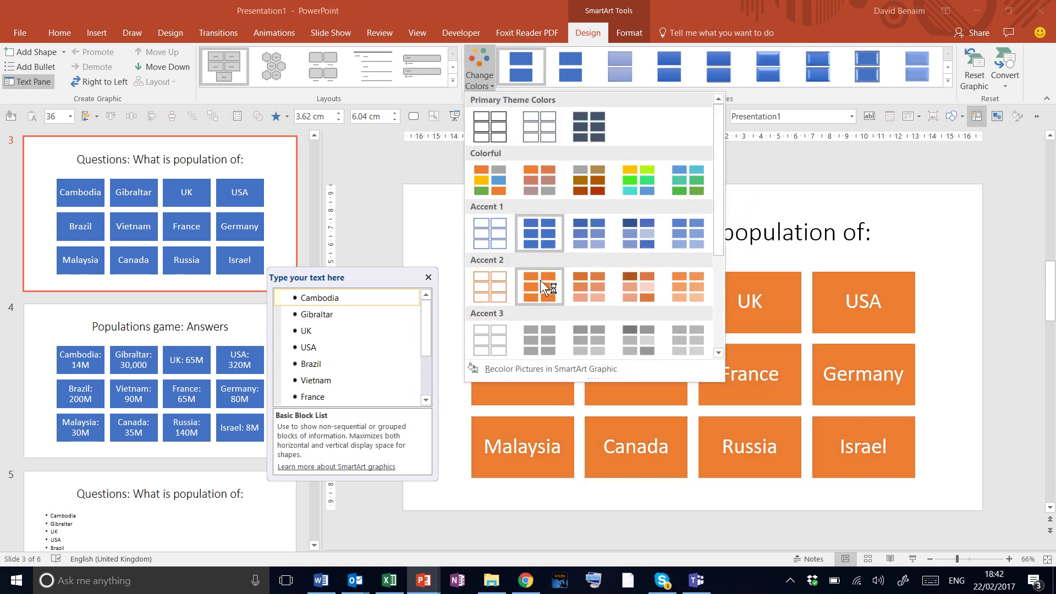
click(540, 280)
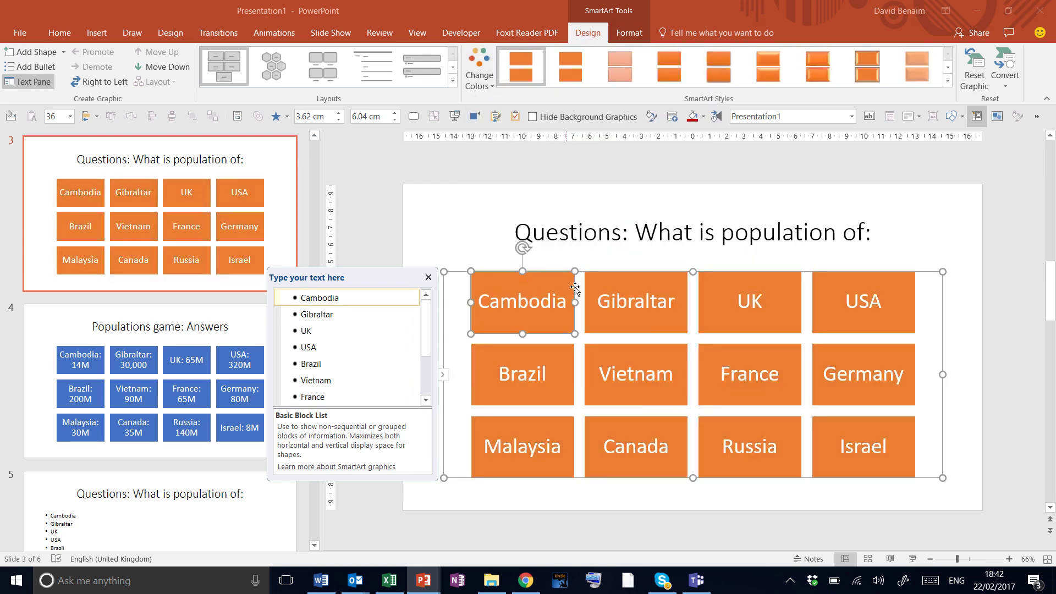
click(460, 332)
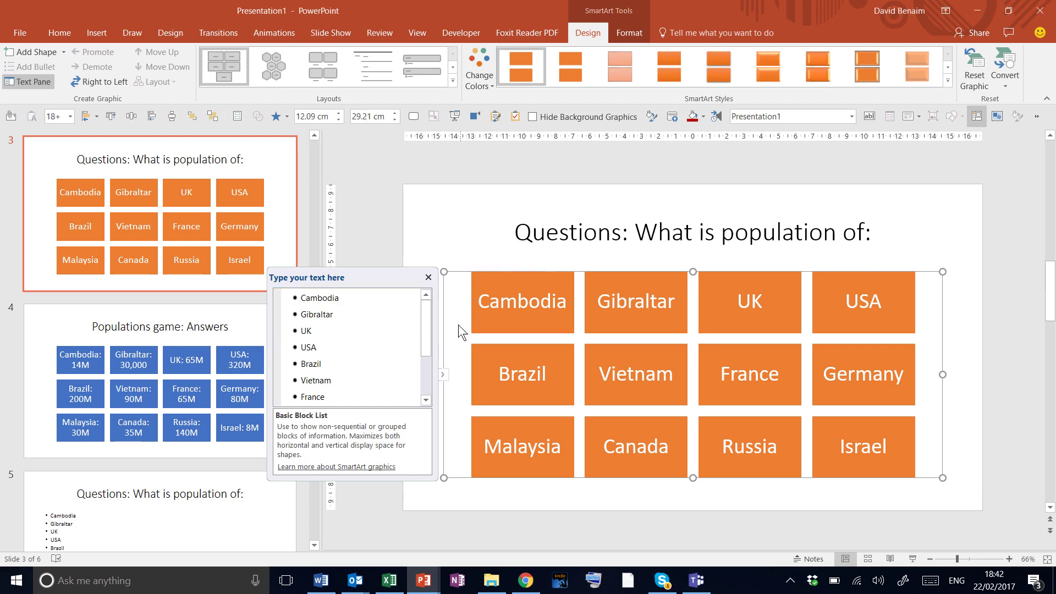
click(423, 203)
- Convert the country SmartArt diagram to shapes
click(452, 286)
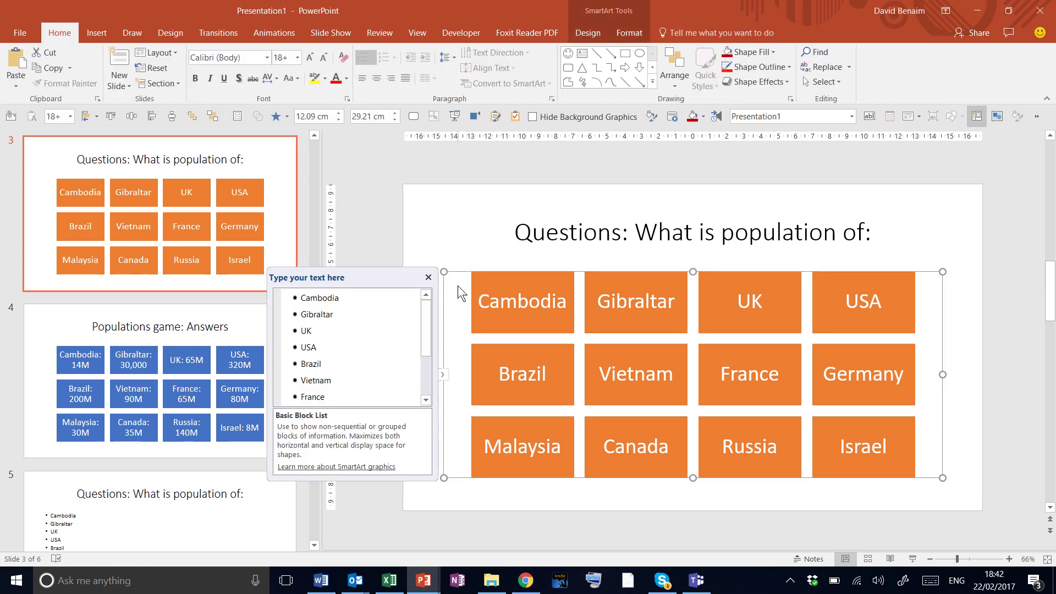
click(588, 34)
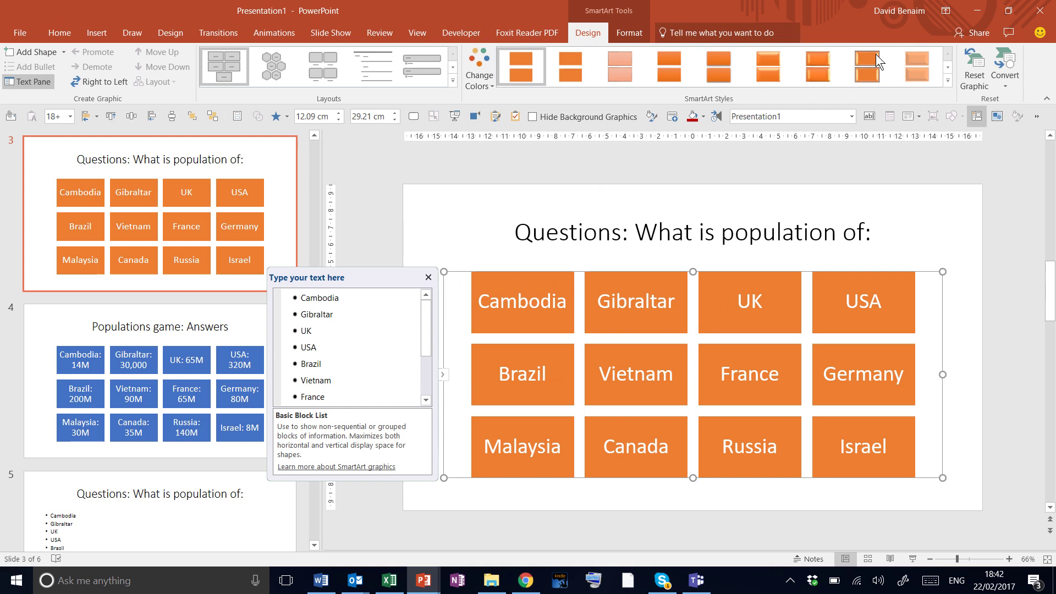
click(1005, 69)
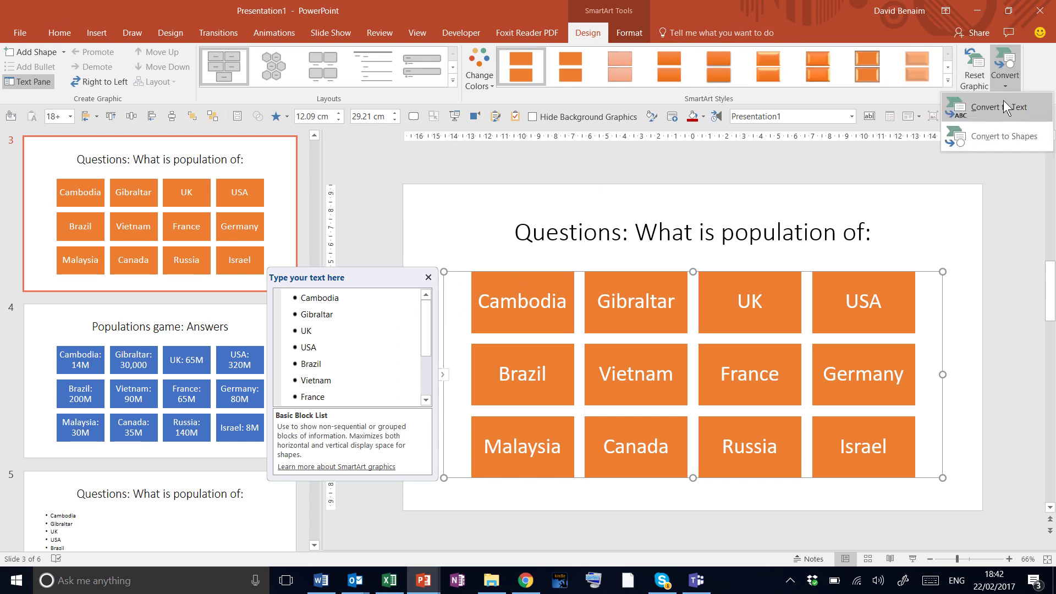
click(1007, 140)
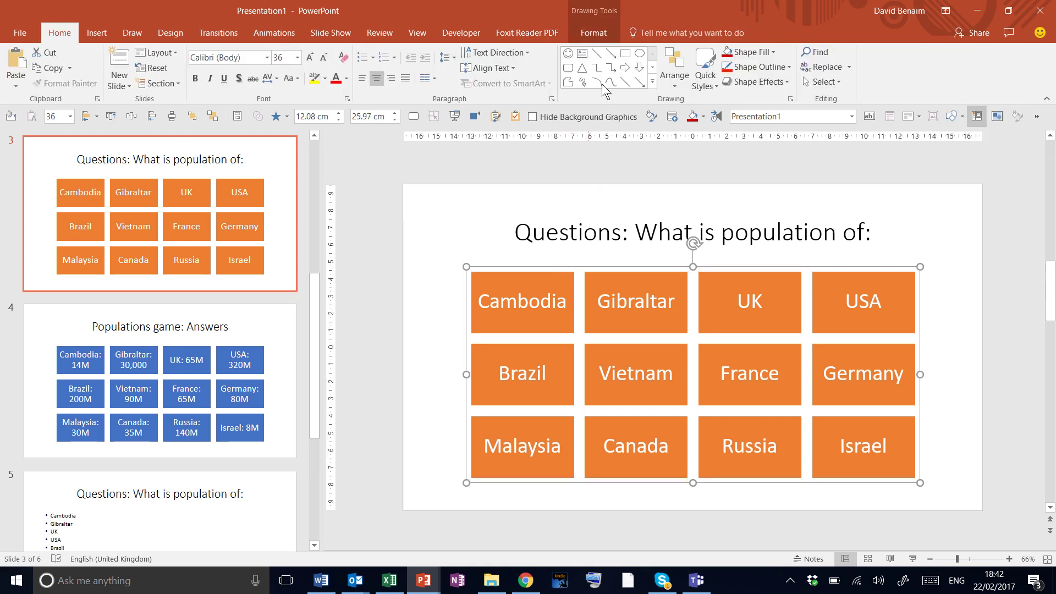
- Ungroup the shapes into twelve independent country boxes
click(605, 35)
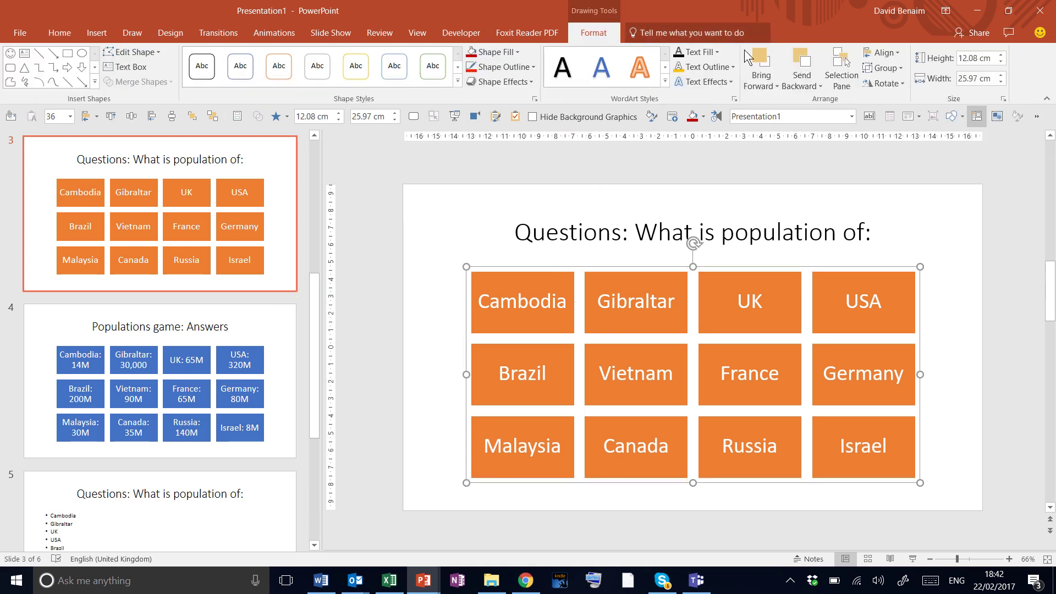
click(880, 68)
click(888, 117)
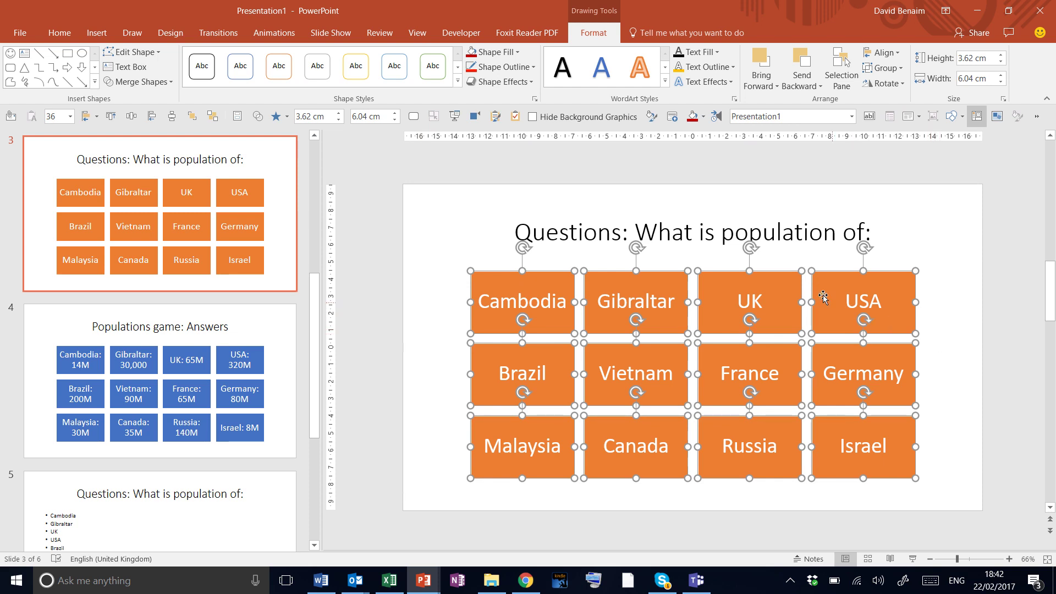
click(447, 286)
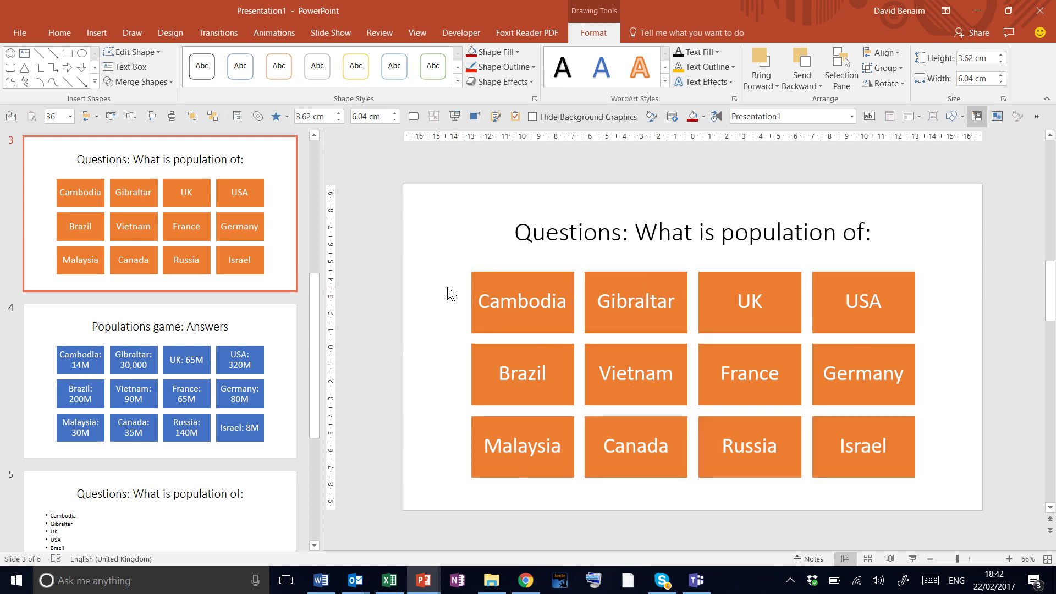
- Give the Cambodia box an exit Wipe animation from the right
click(480, 284)
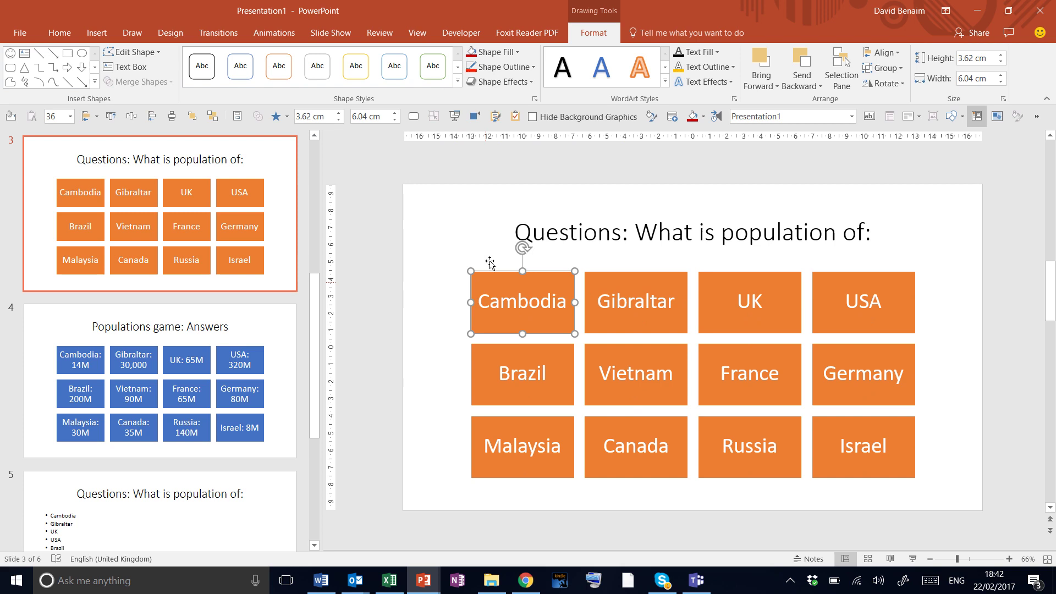
click(286, 36)
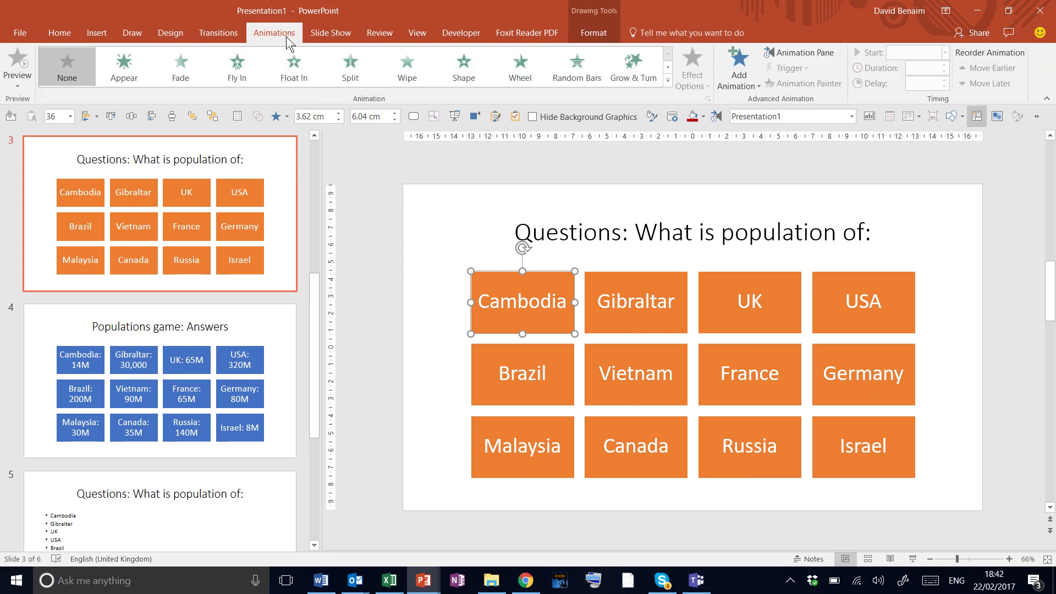
click(667, 80)
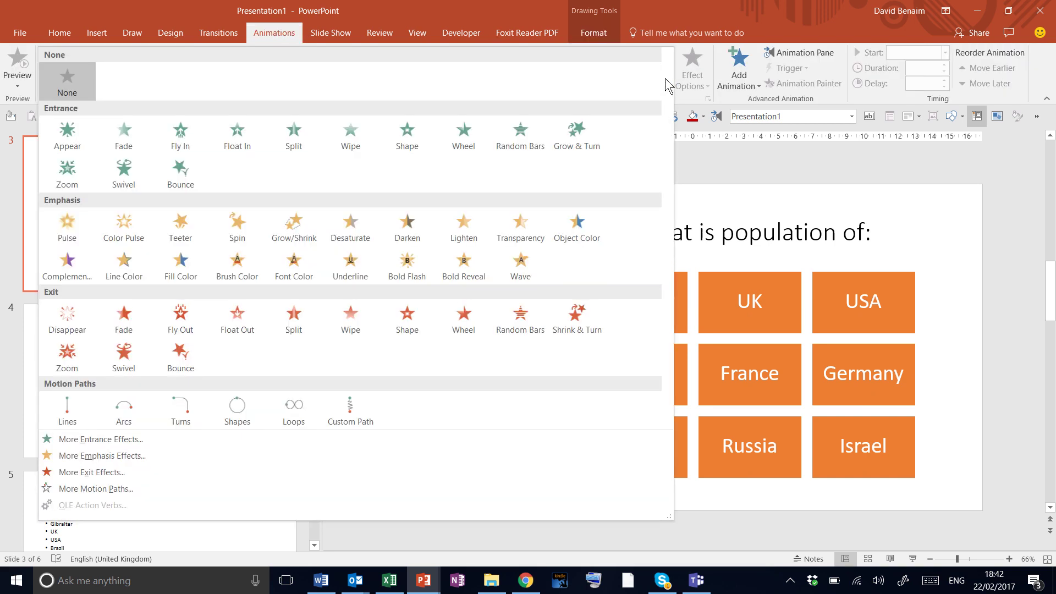
click(350, 321)
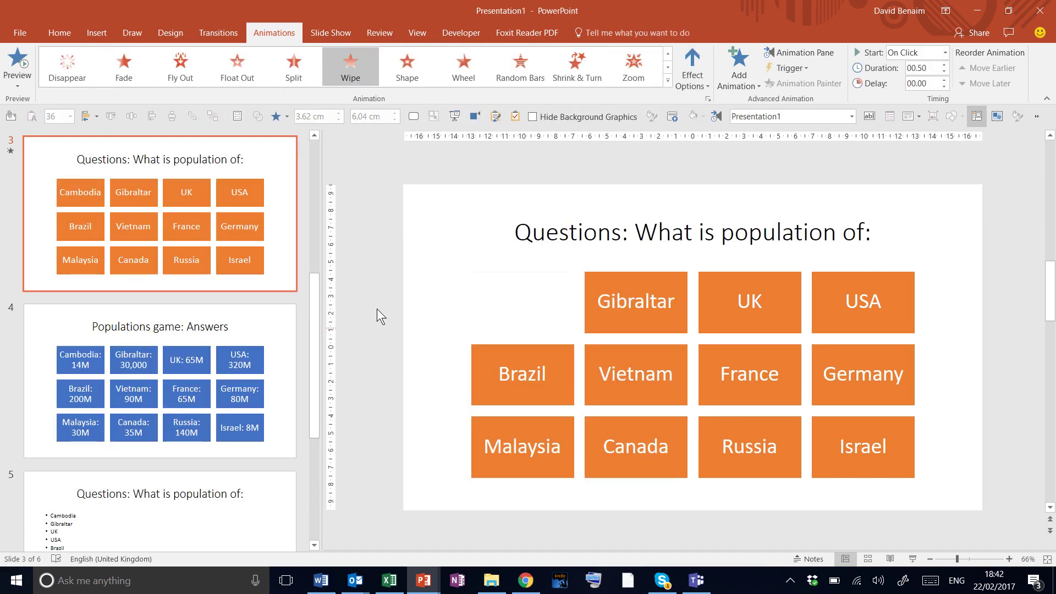
click(695, 77)
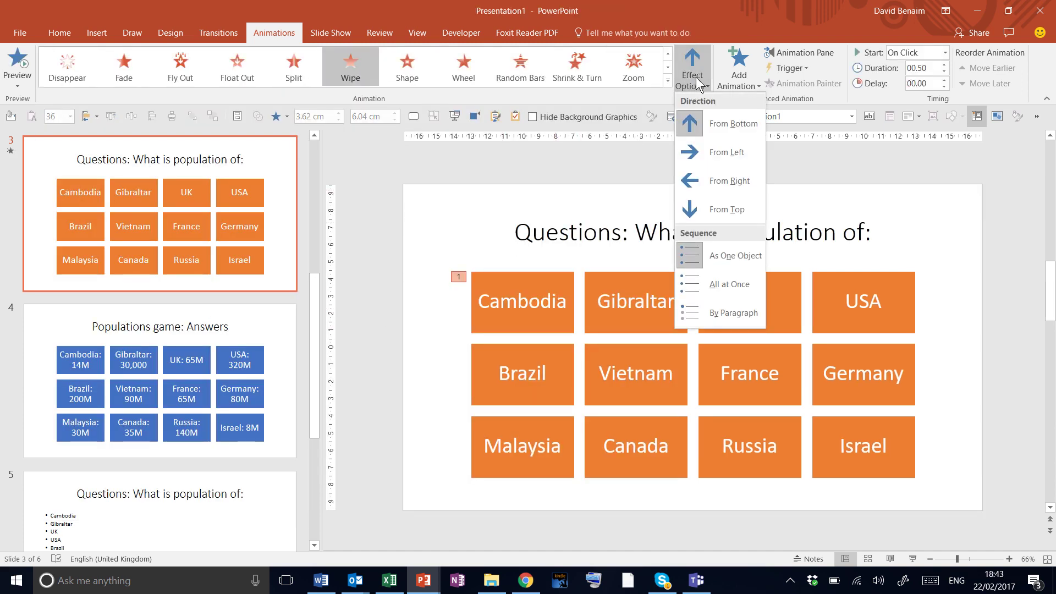
click(702, 182)
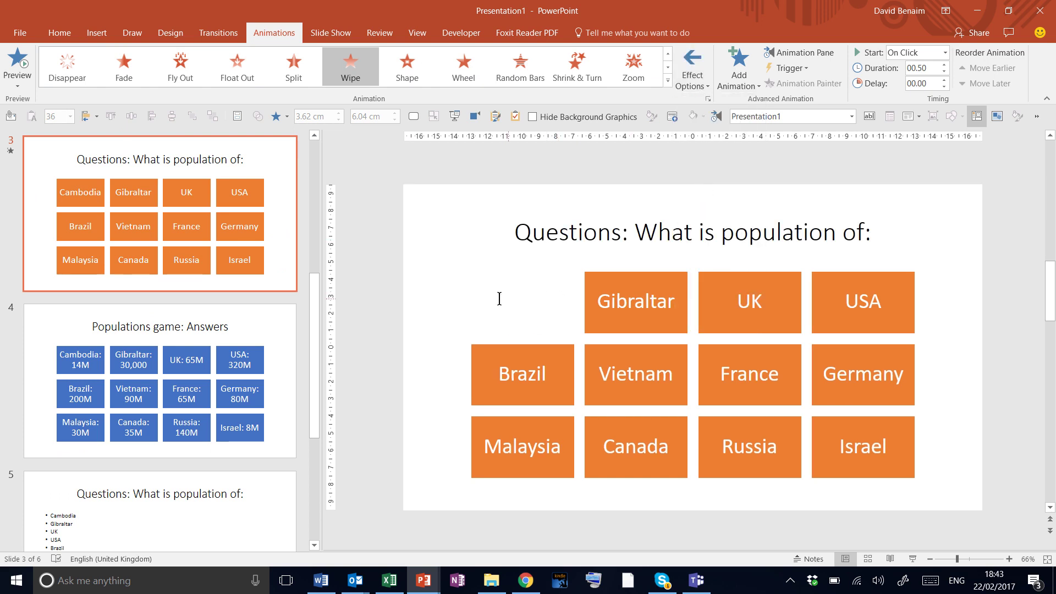
- Reselect the Cambodia box and look at the animation Trigger options
click(471, 289)
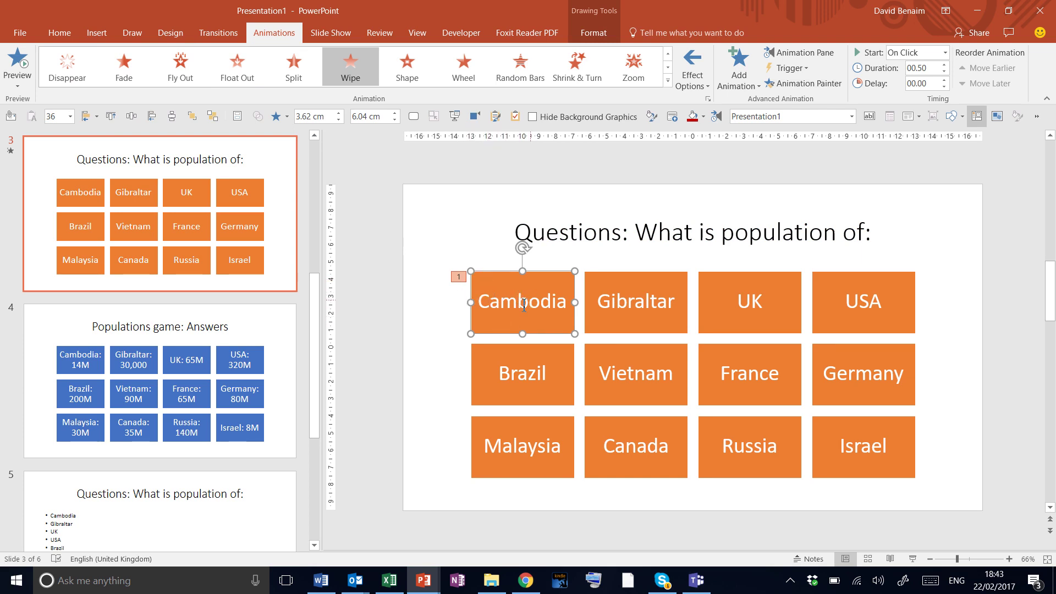
click(787, 68)
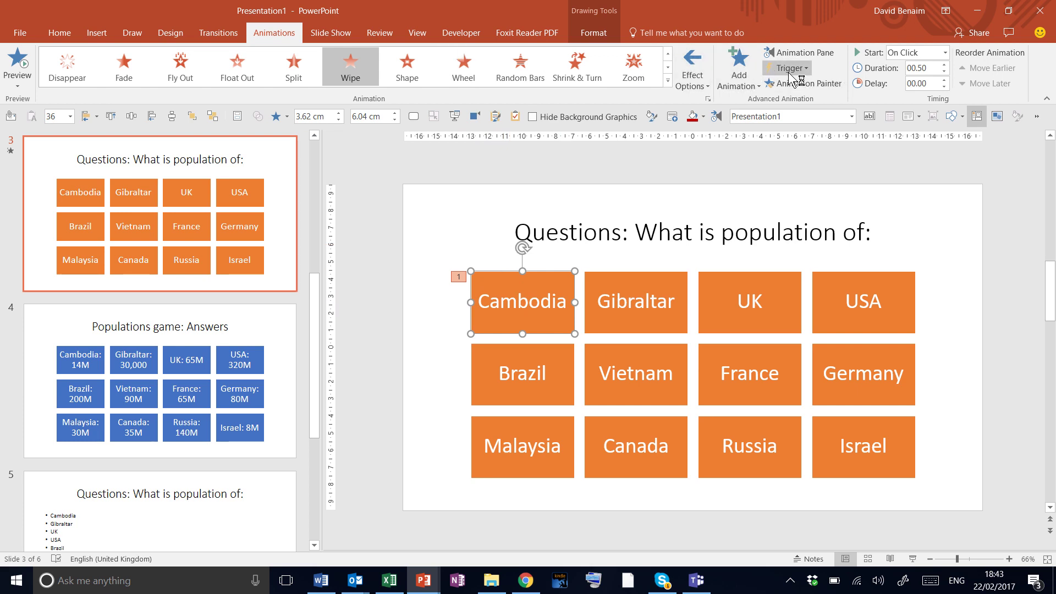
mouse_move(785, 86)
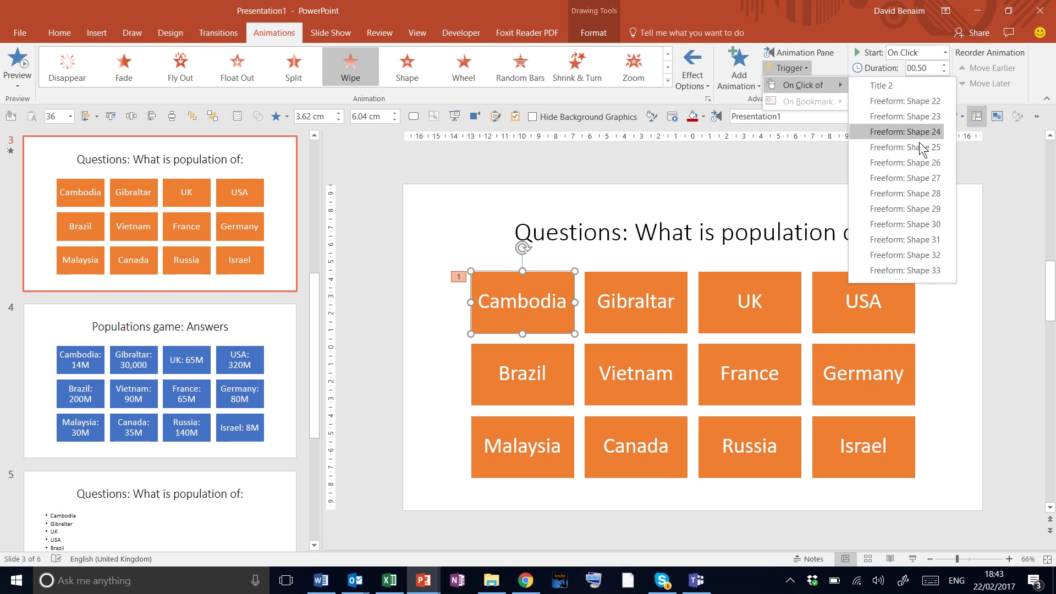
- Show the Selection Pane and identify the boxes' Freeform names, Cambodia being Freeform: Shape 22
click(445, 260)
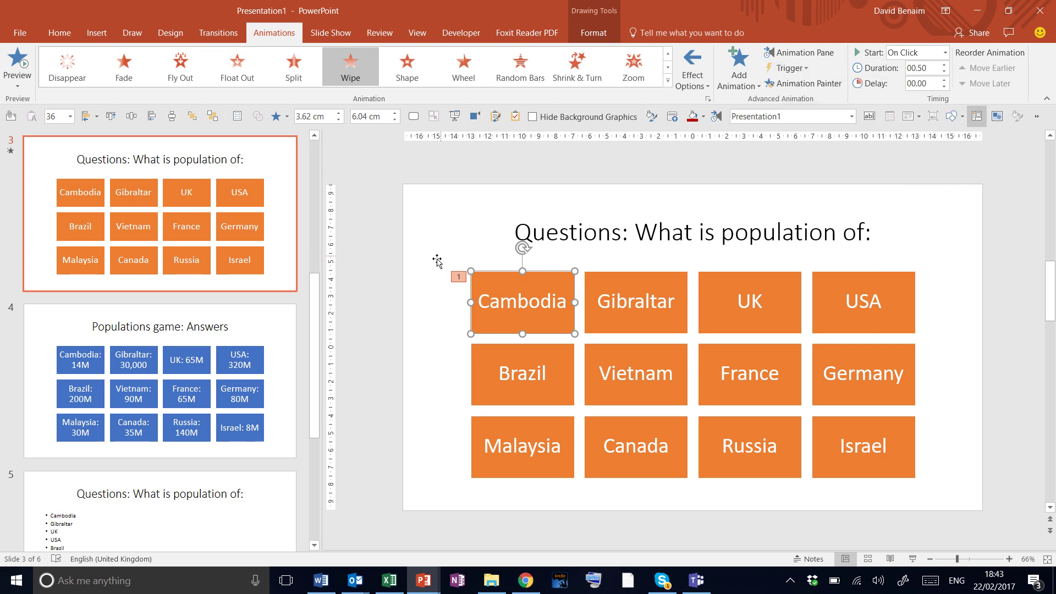
click(593, 29)
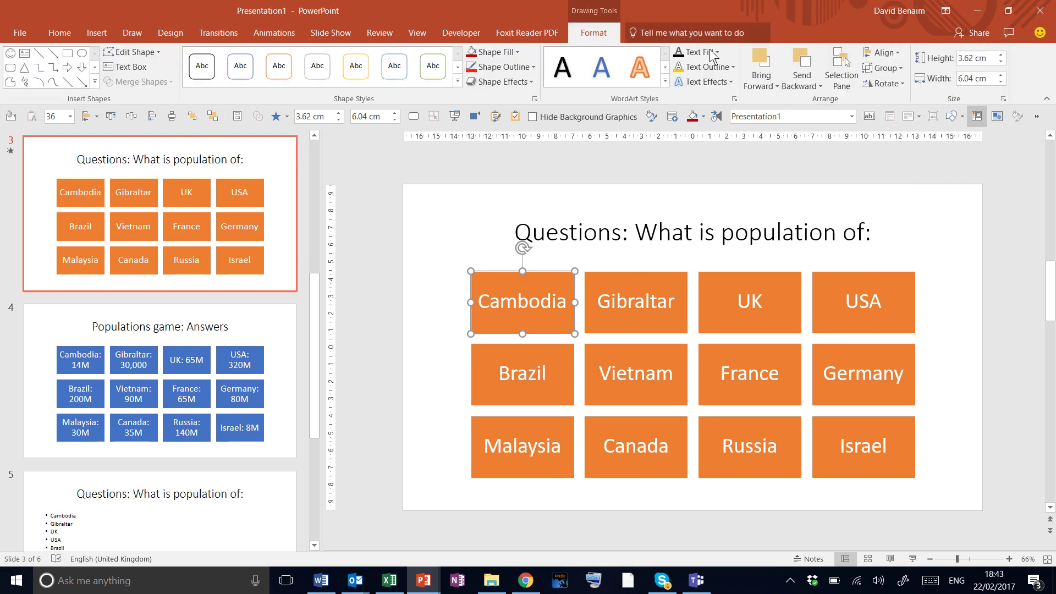
click(841, 69)
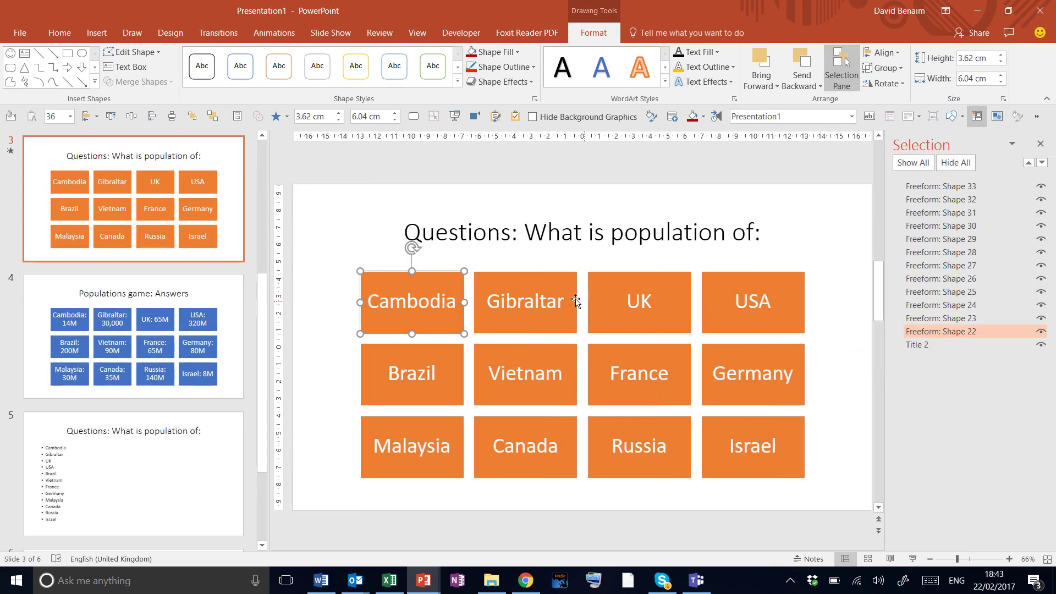
click(575, 301)
click(729, 307)
click(738, 375)
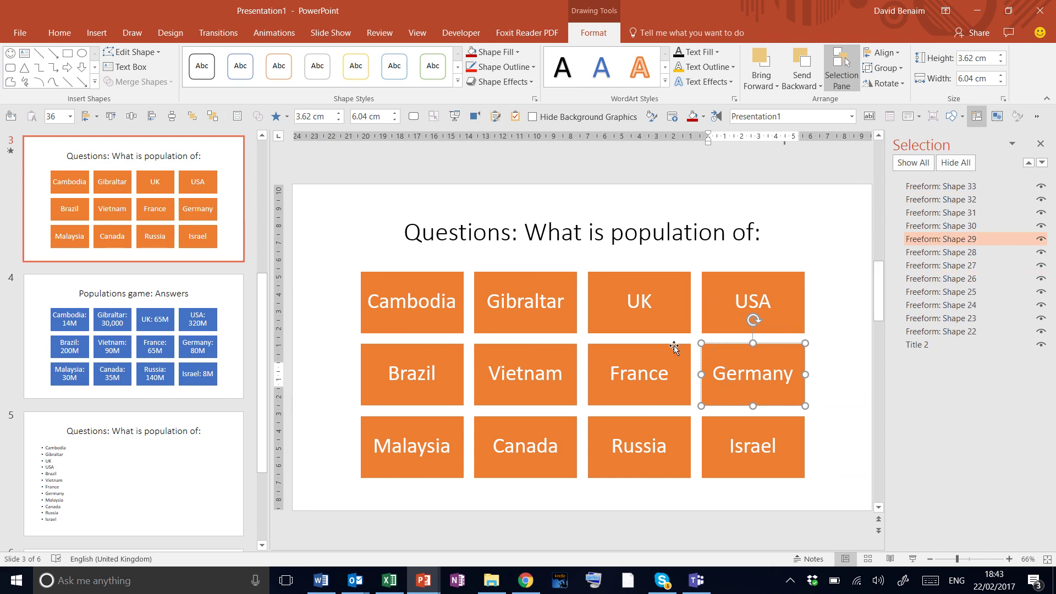
click(457, 319)
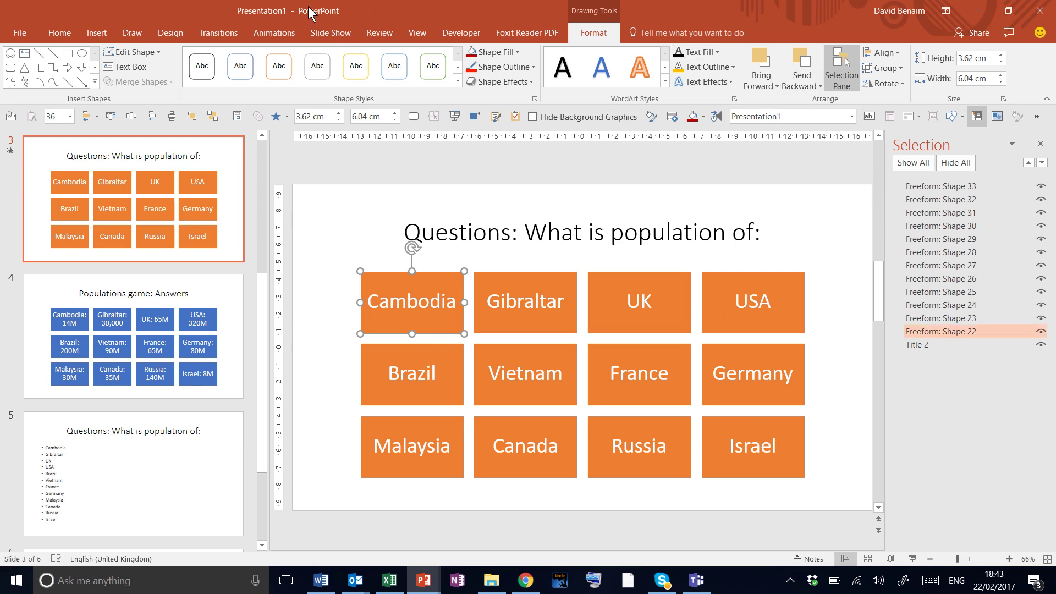
- Set Cambodia's wipe trigger to On Click of Freeform: Shape 22
click(279, 38)
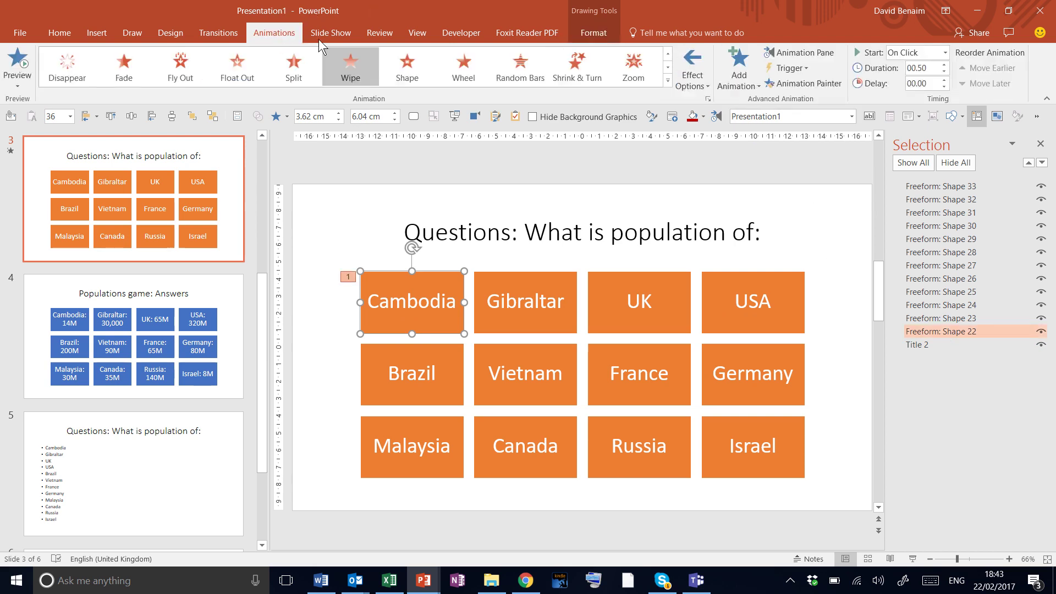
click(793, 73)
mouse_move(800, 83)
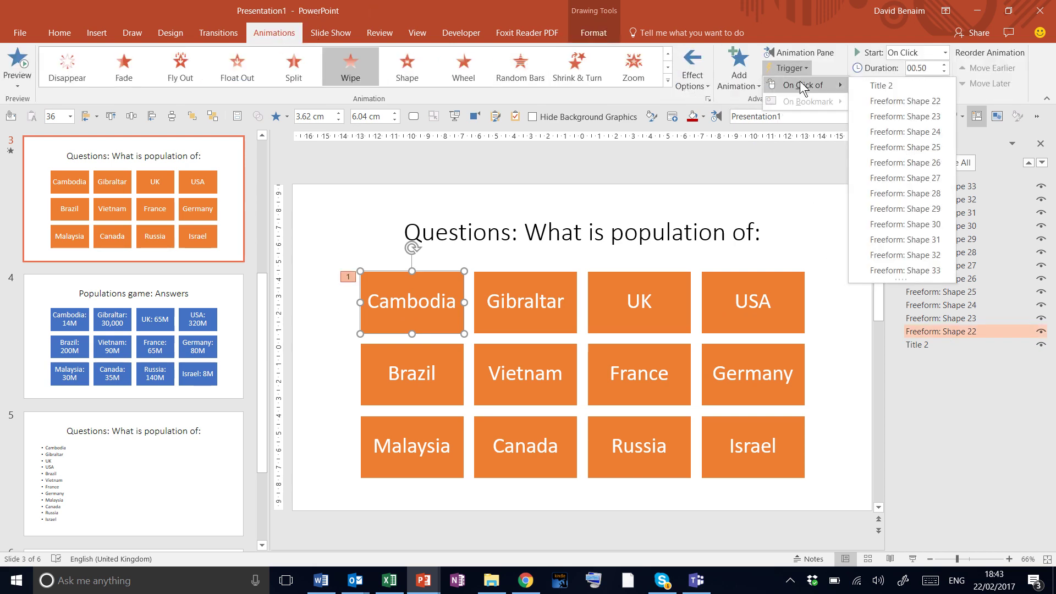
click(878, 102)
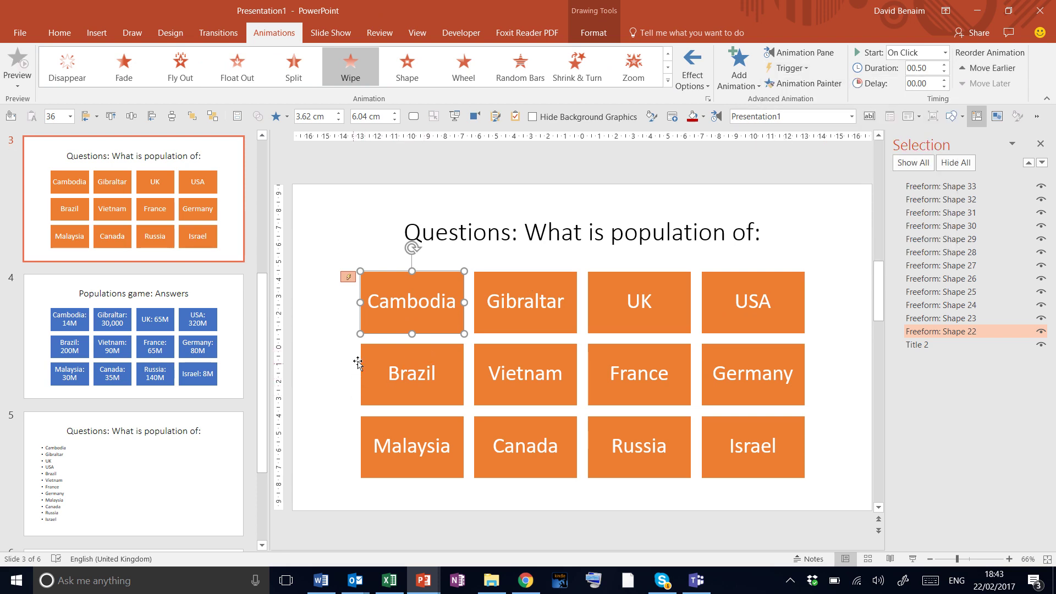
- Copy Cambodia's triggered wipe with Animation Painter onto the other eleven country boxes, Gibraltar through Israel
click(798, 84)
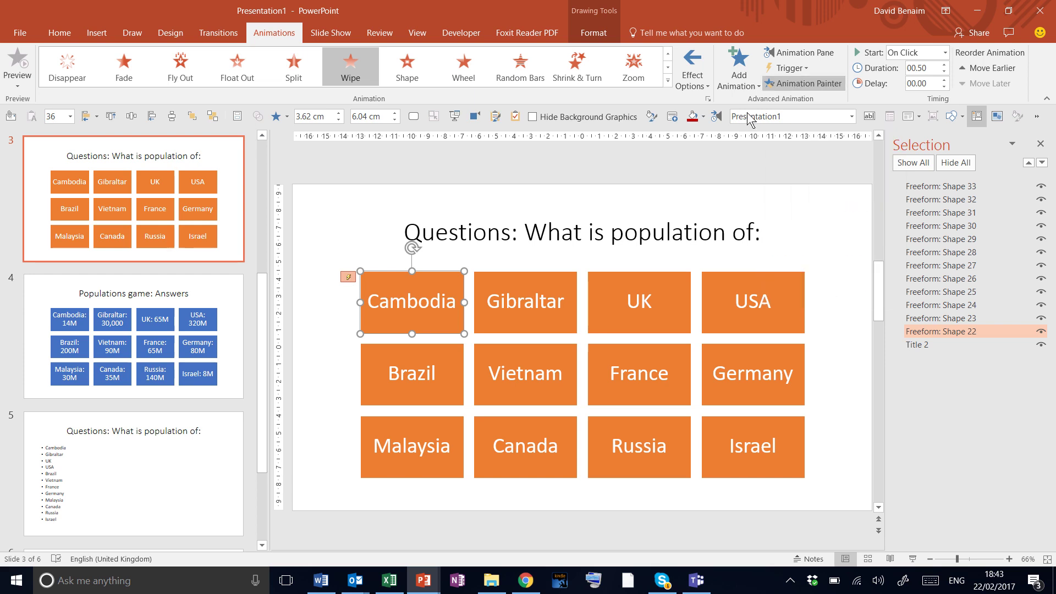
click(803, 84)
click(492, 289)
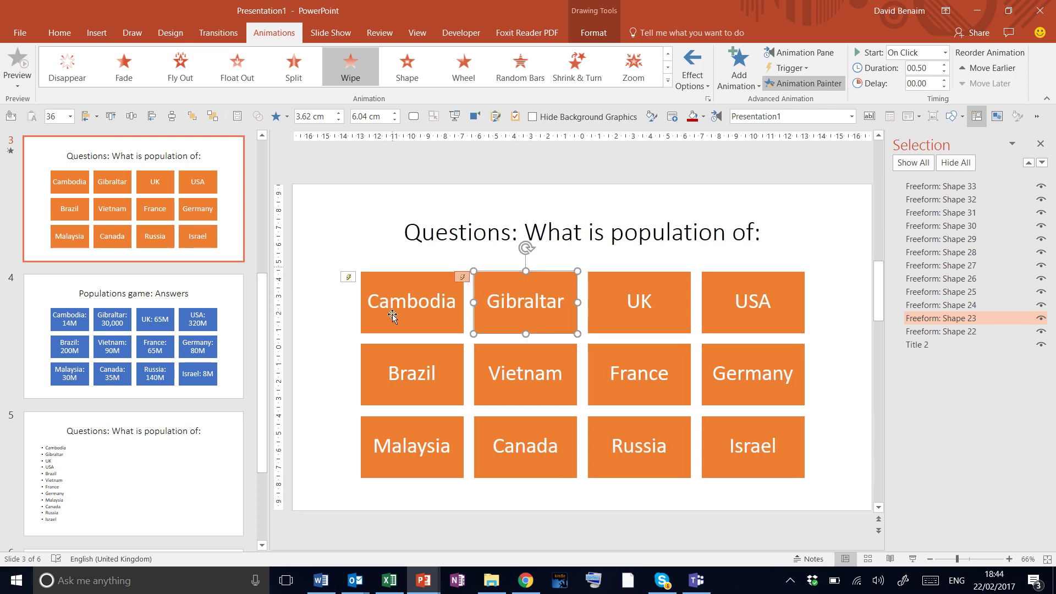
click(630, 305)
click(744, 300)
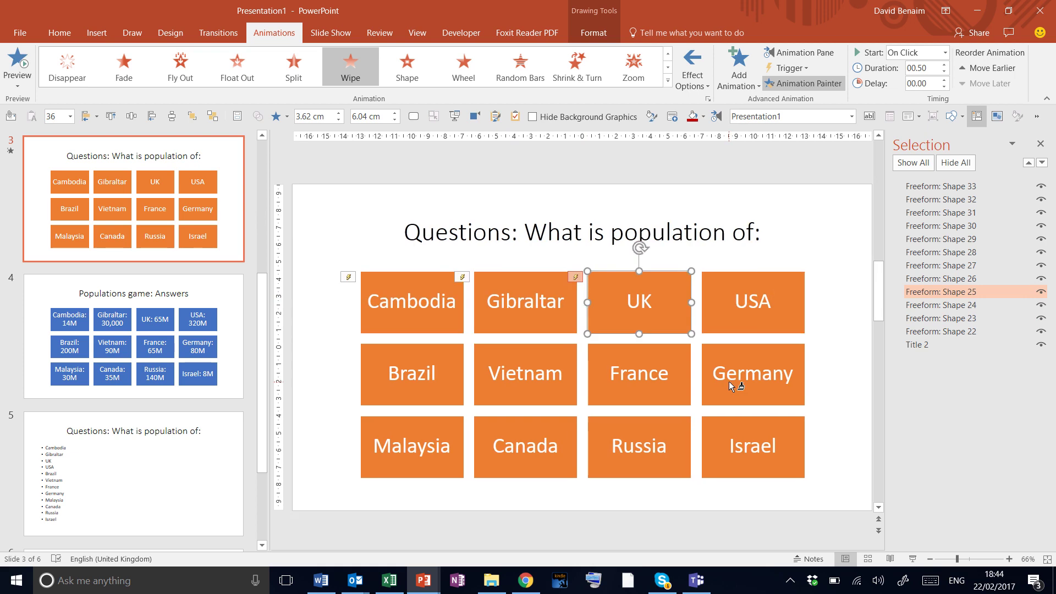
click(725, 380)
click(632, 369)
click(536, 368)
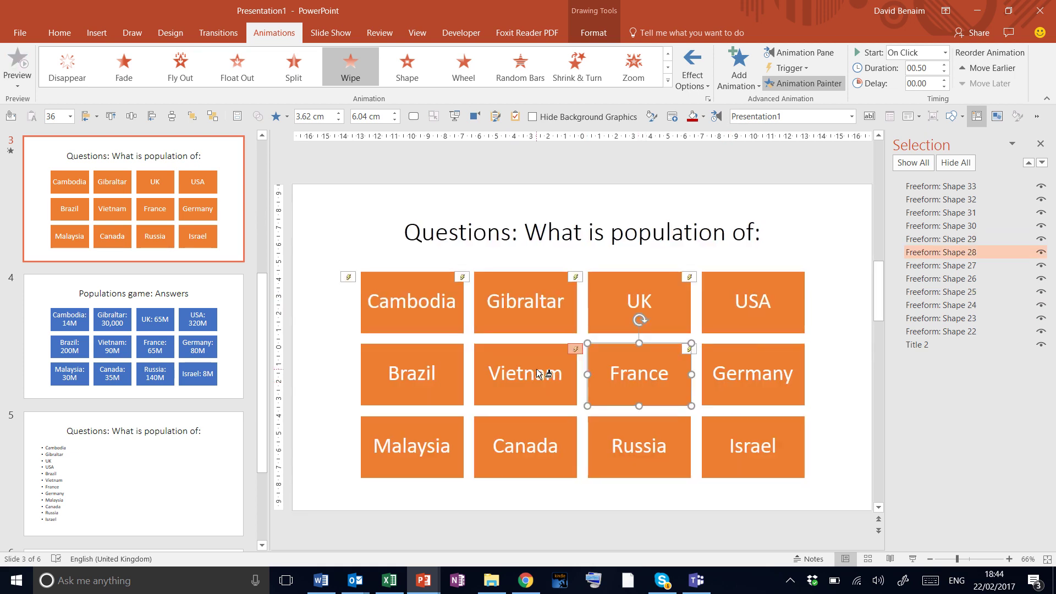
click(430, 370)
click(430, 455)
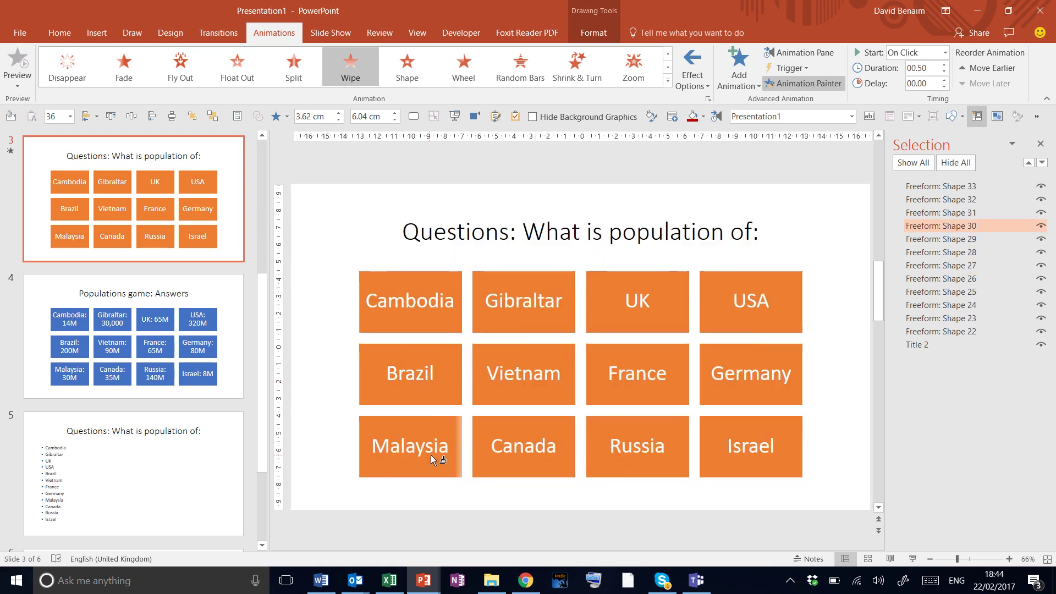
click(543, 456)
click(654, 443)
click(743, 441)
click(739, 437)
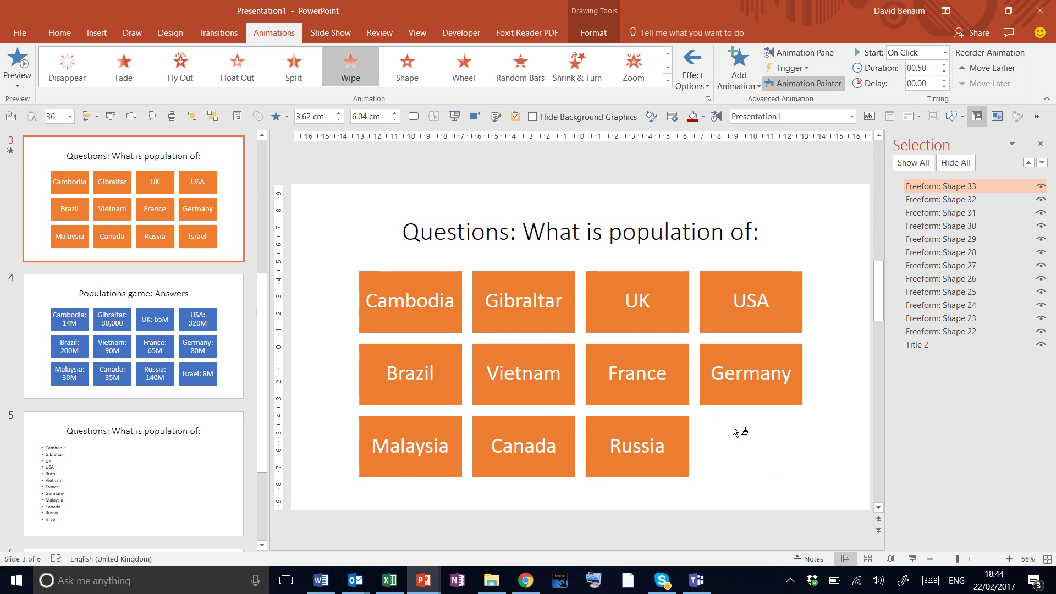
click(826, 81)
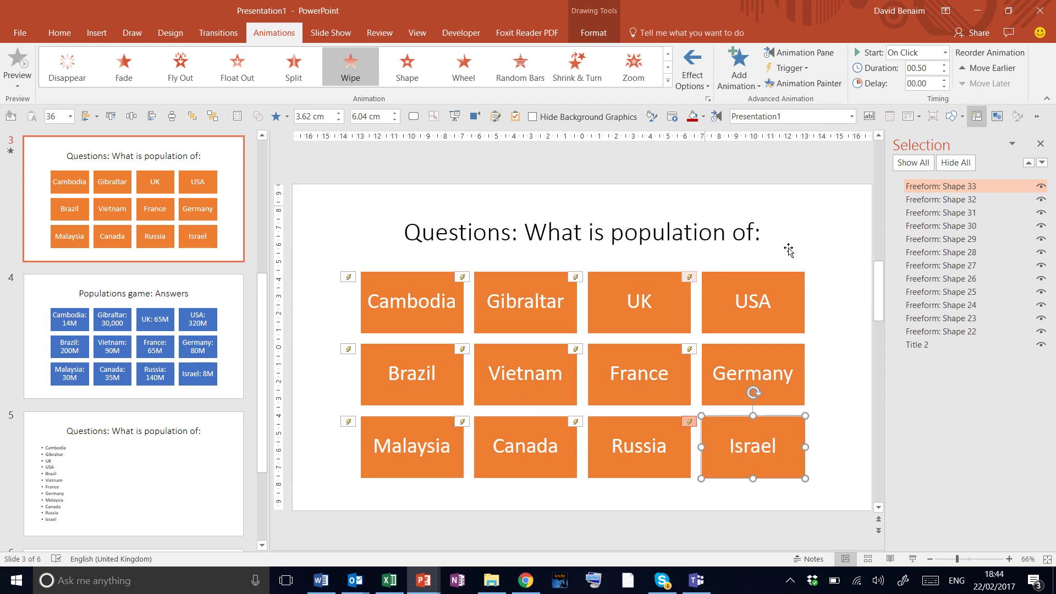
- Copy all twelve animated country boxes from slide 3 and paste them onto slide 4
drag(845, 257, 343, 495)
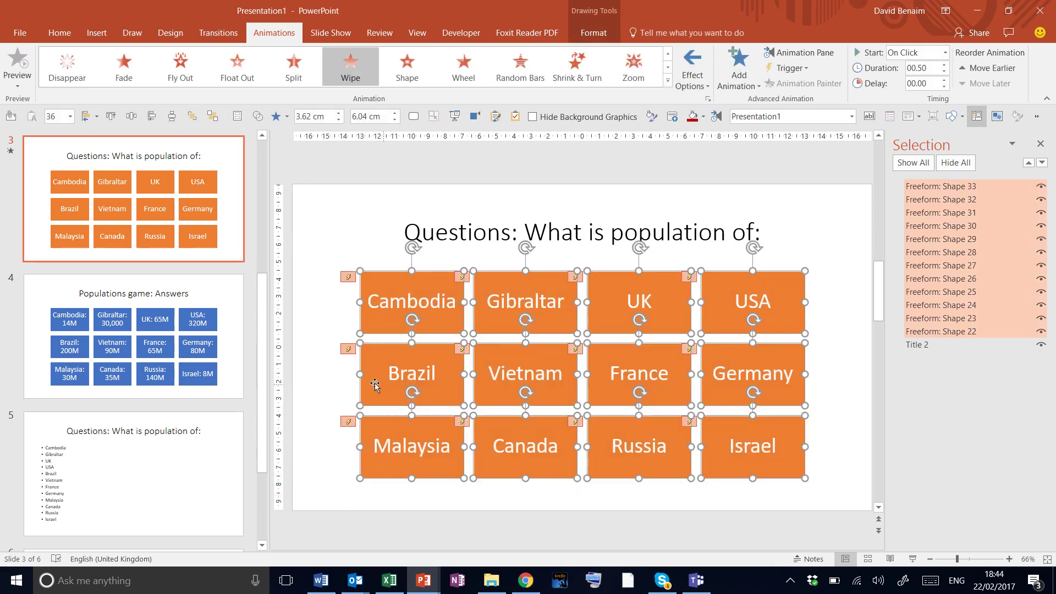
click(190, 279)
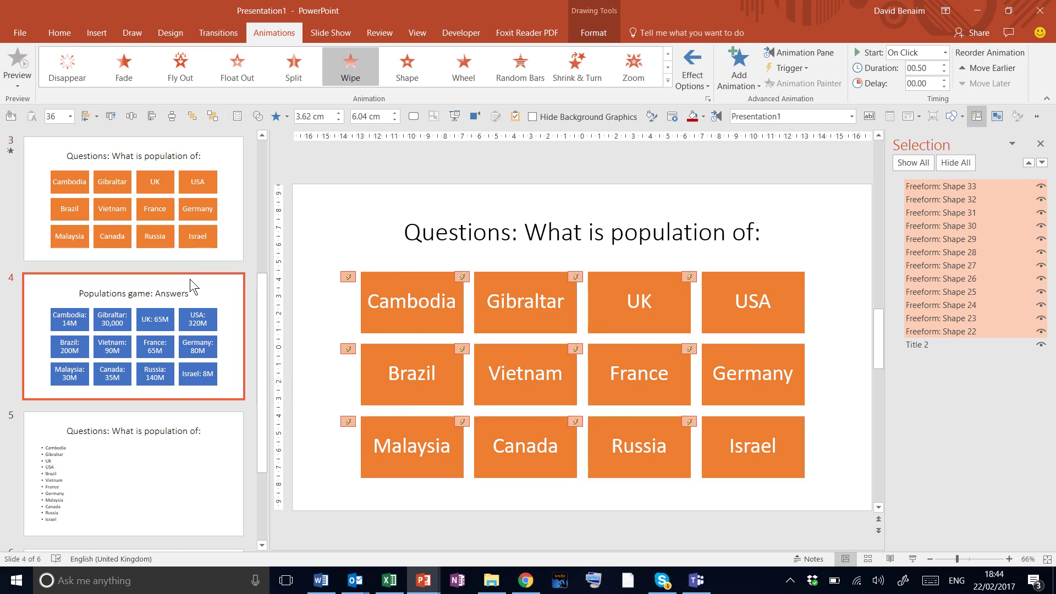
key(ctrl+v)
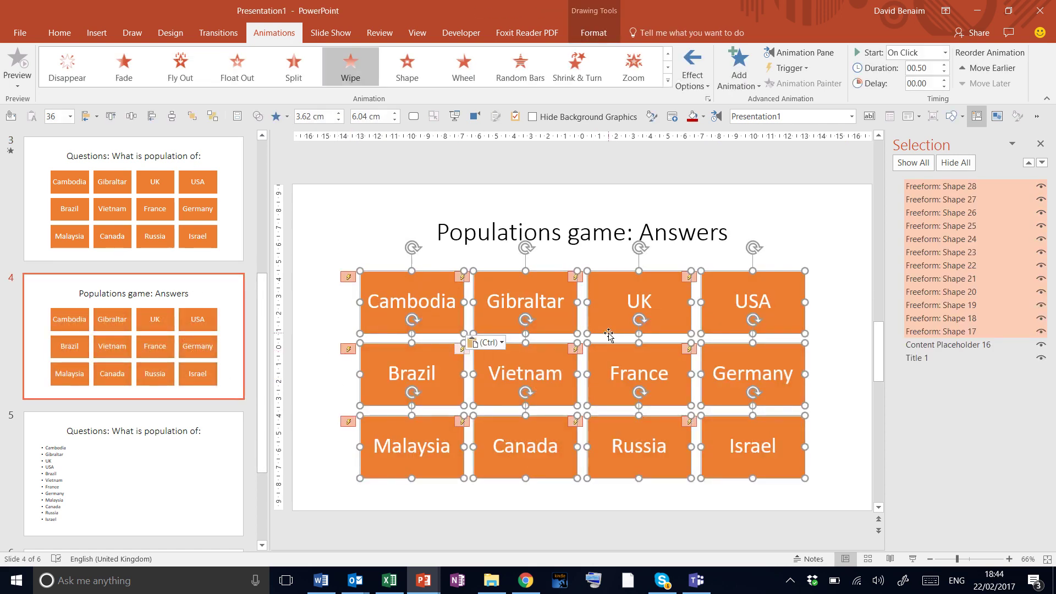
- Switch to the Slide Show ribbon with slide 4 still in the editor
click(343, 33)
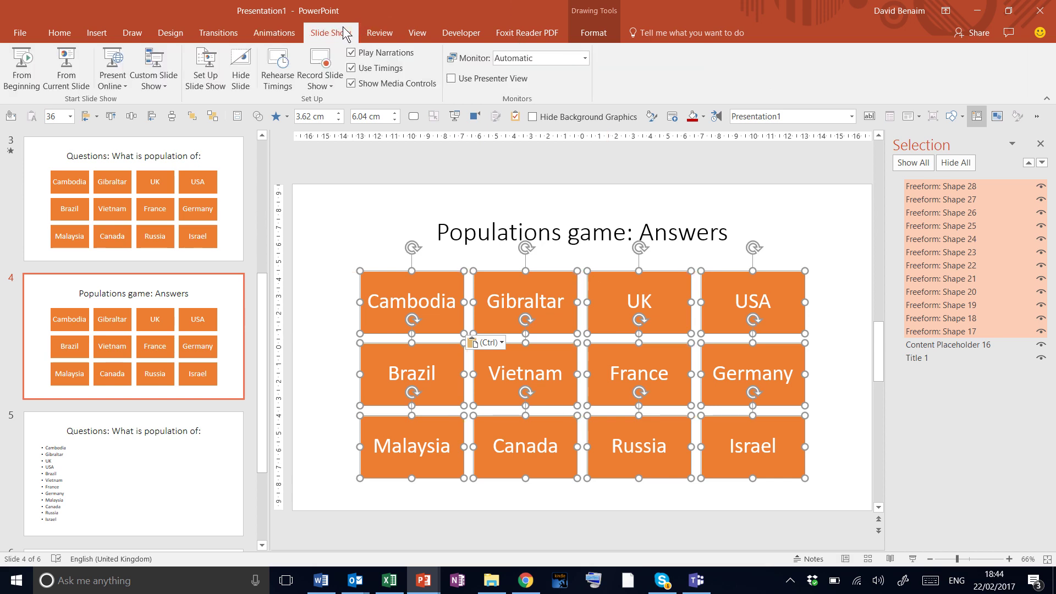